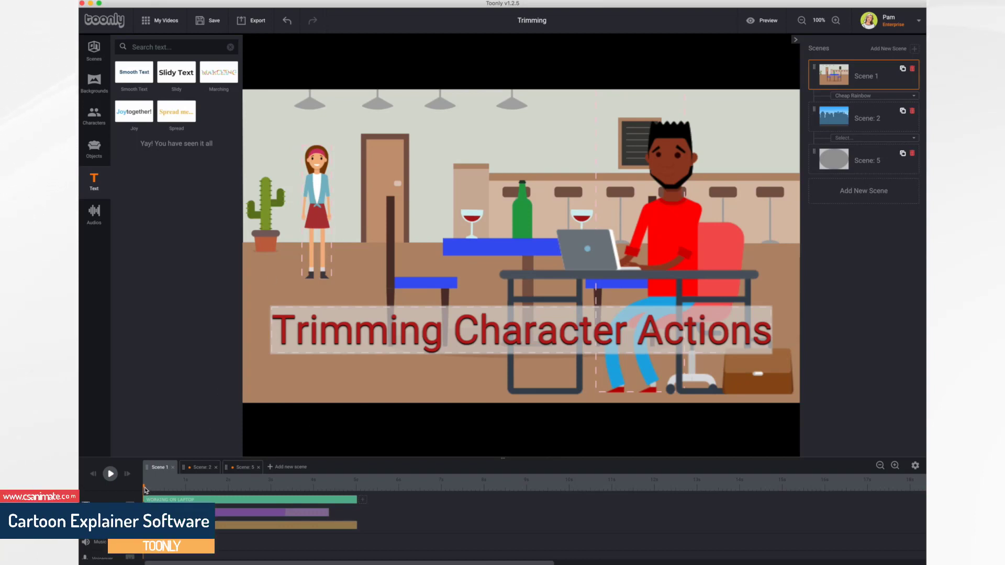
Play Scene 1 from its start.
drag(144, 488, 143, 515)
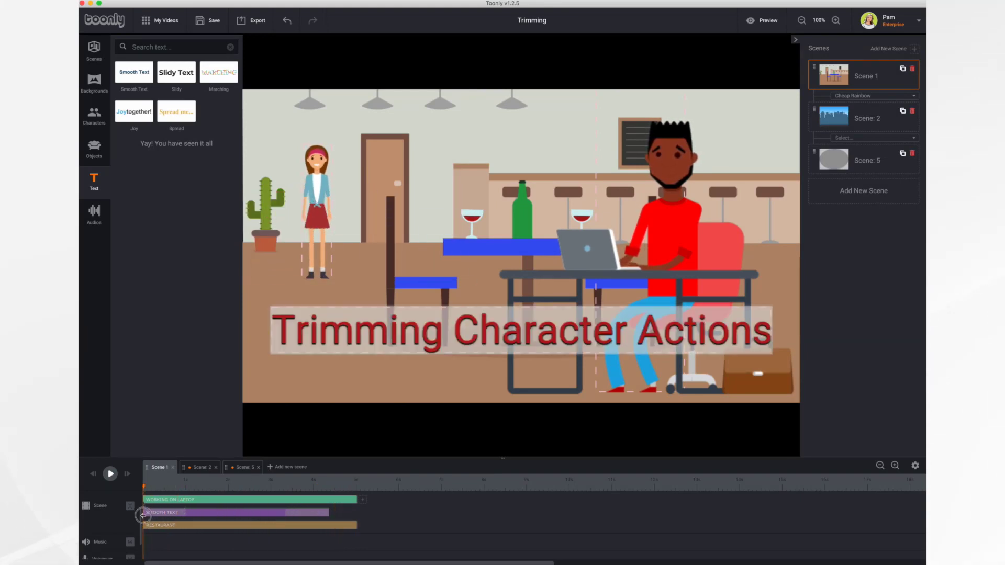
click(110, 474)
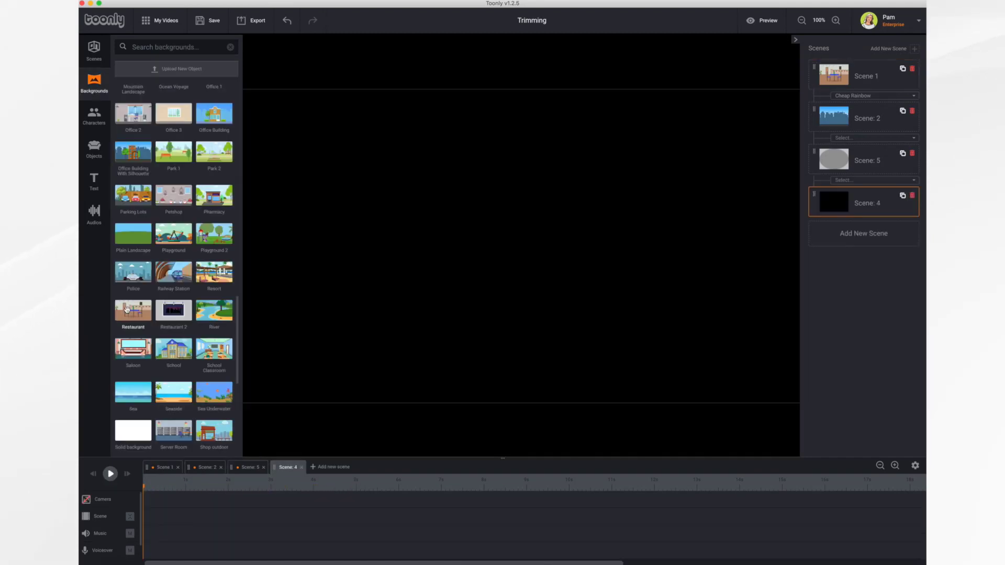
Add the Restaurant background to Scene 4 and place an enlarged African American Woman 3 character in front of the door.
drag(133, 311, 437, 272)
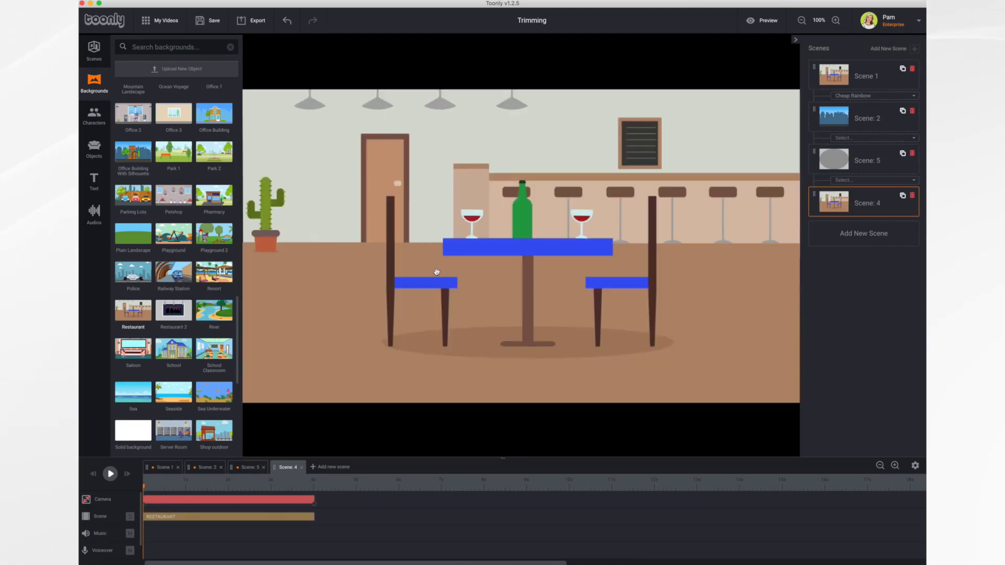
click(95, 113)
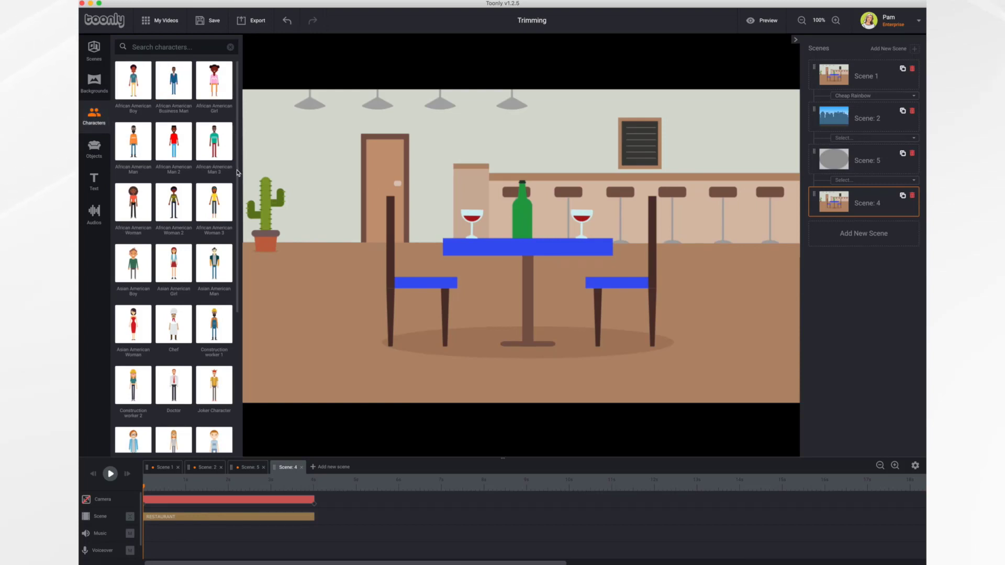
drag(214, 203, 349, 242)
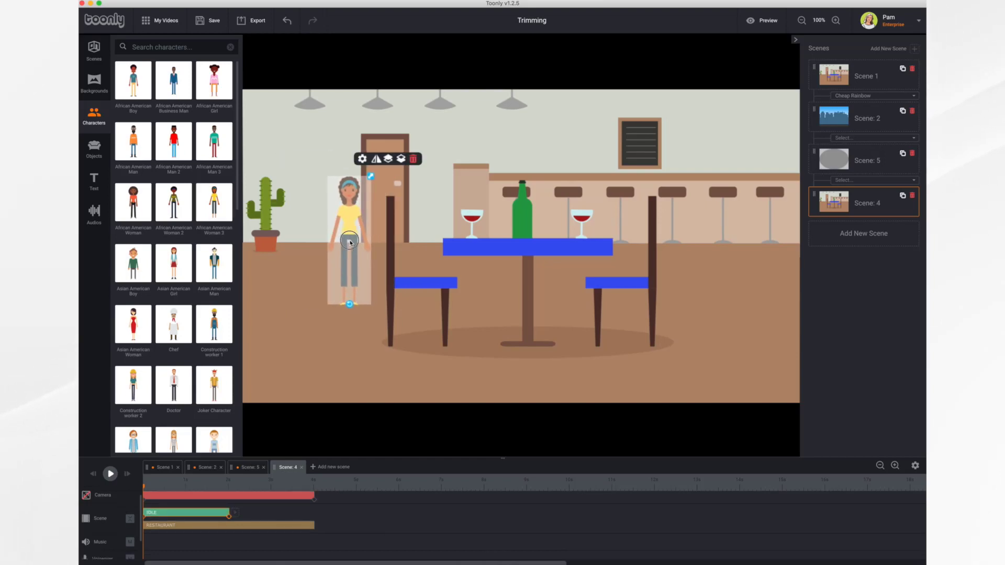
drag(371, 177, 386, 129)
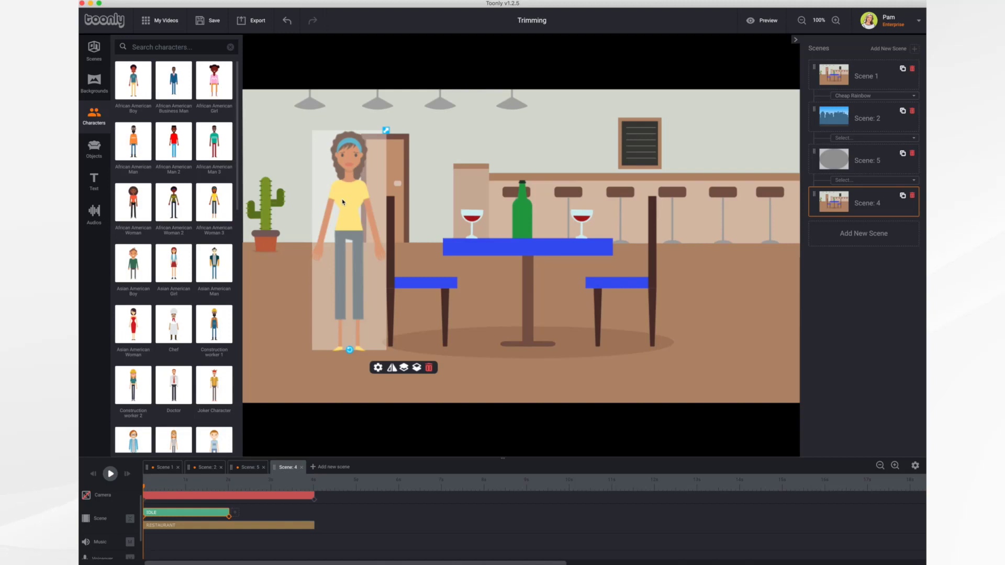
drag(343, 202, 347, 219)
Set the woman's animation type to Working on laptop.
click(382, 386)
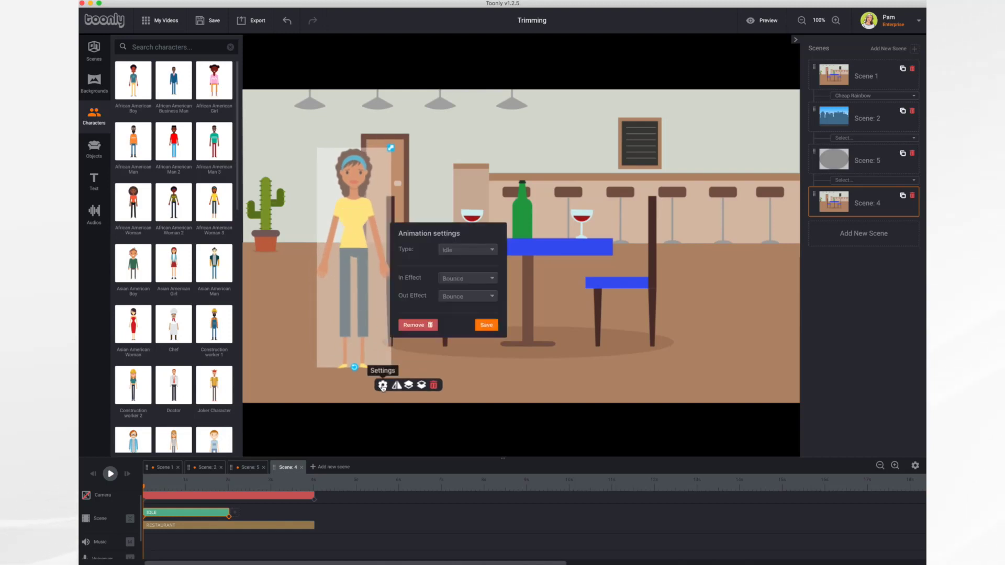
click(473, 251)
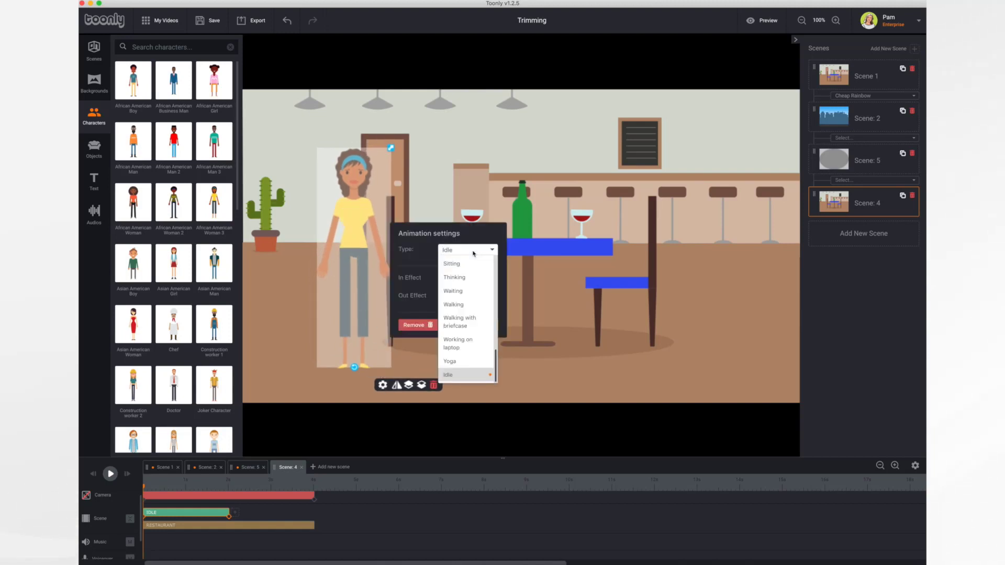
click(465, 343)
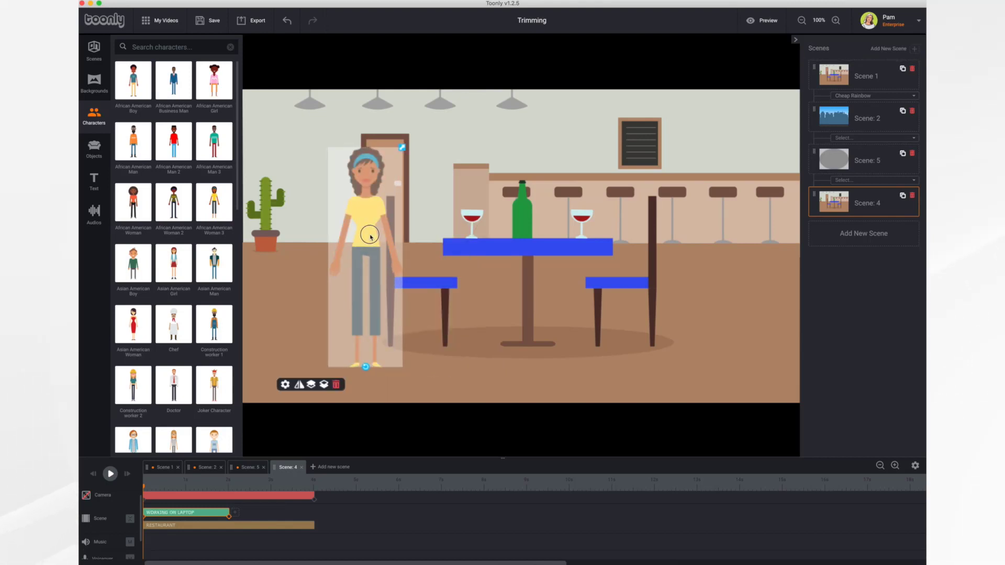
Play into the laptop action, then move the woman to the right half of the restaurant and enlarge her there.
click(111, 474)
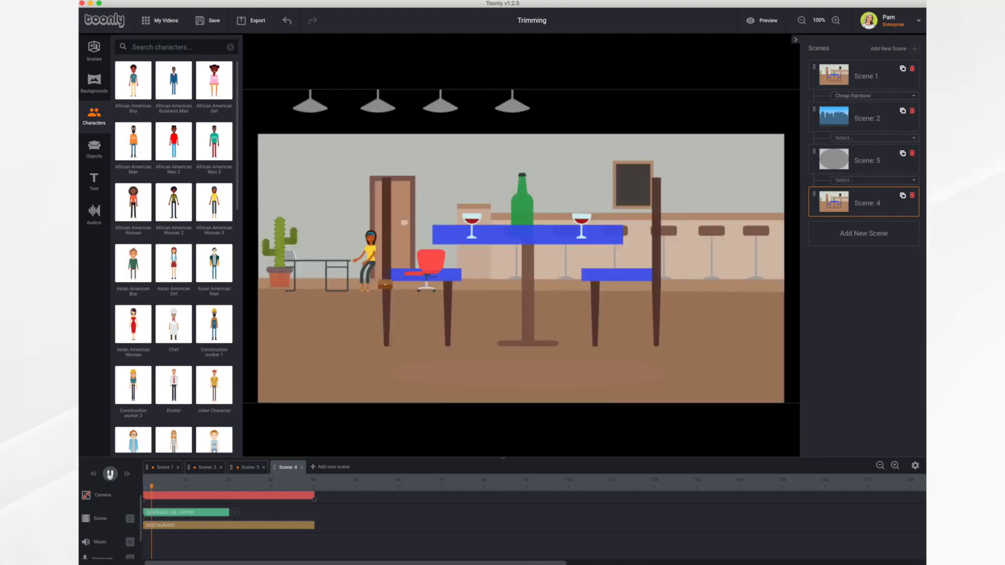
drag(409, 274, 688, 278)
drag(697, 164, 747, 124)
drag(669, 285, 662, 265)
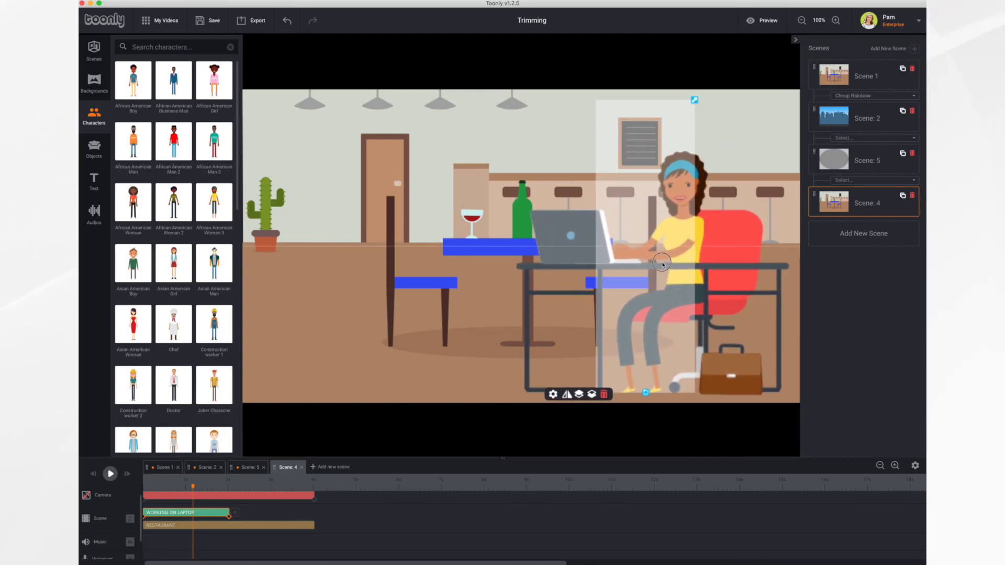
Trim the beginning of the woman's Working on laptop action to a start frame where she is already seated at the desk.
click(552, 394)
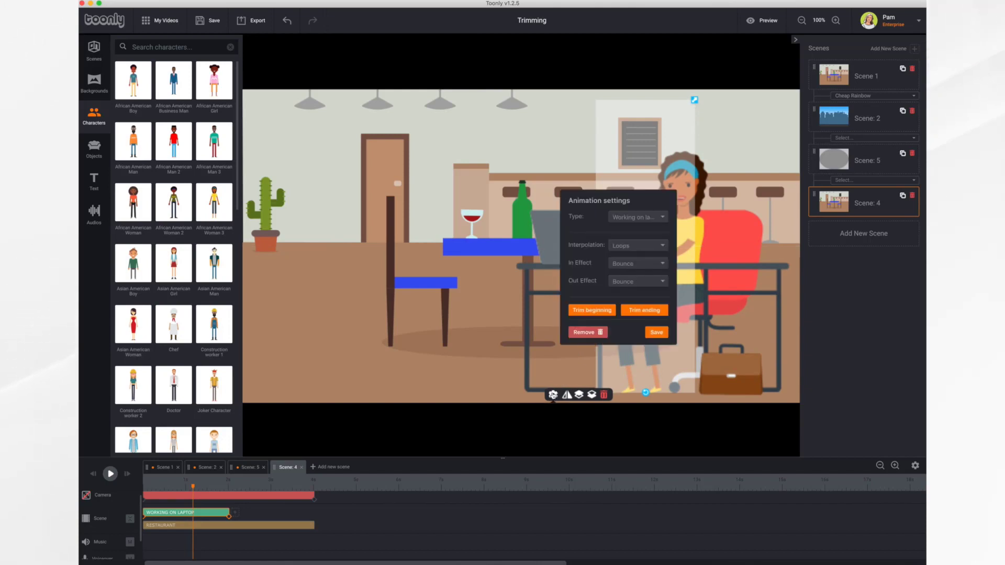
click(592, 311)
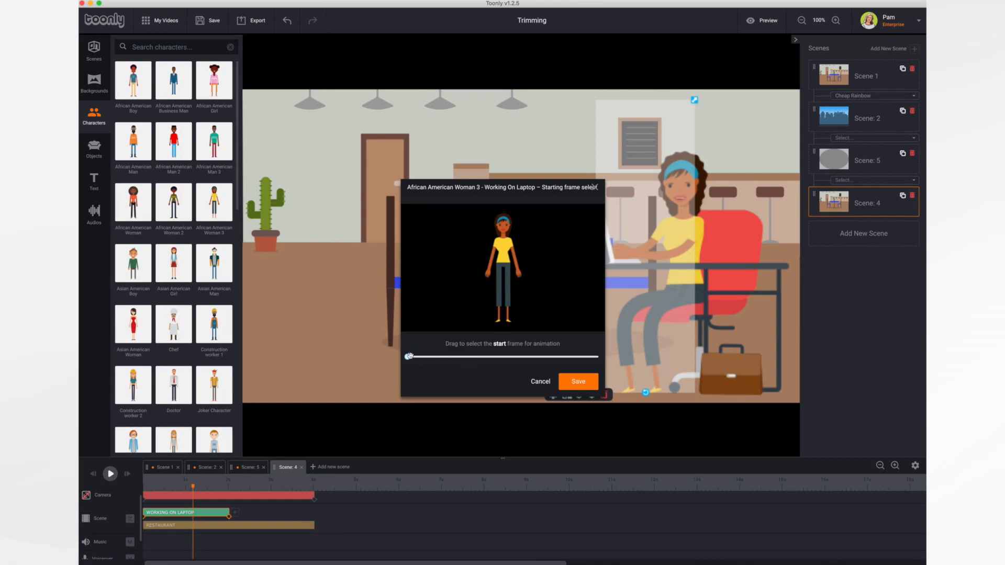
drag(408, 355, 465, 372)
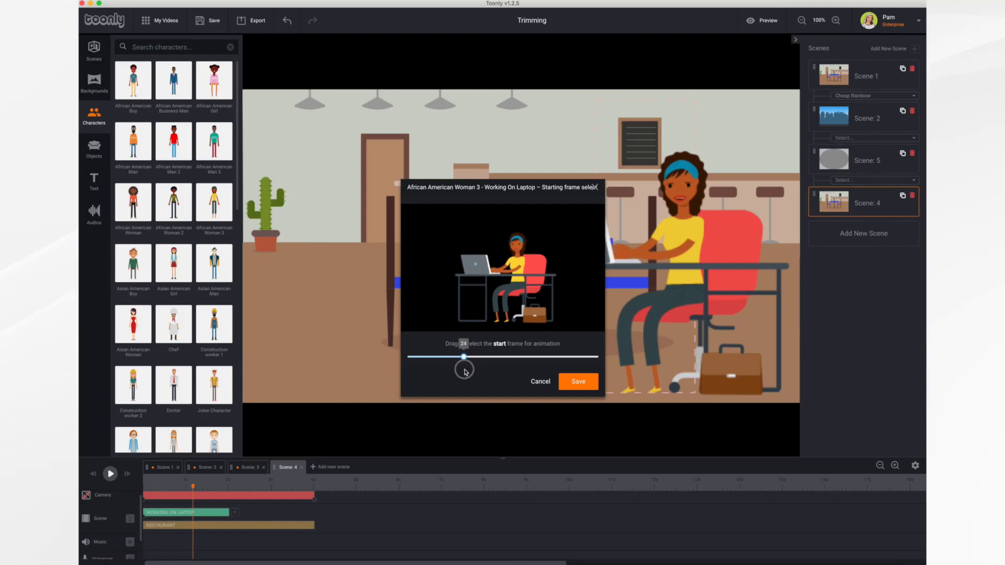
click(575, 382)
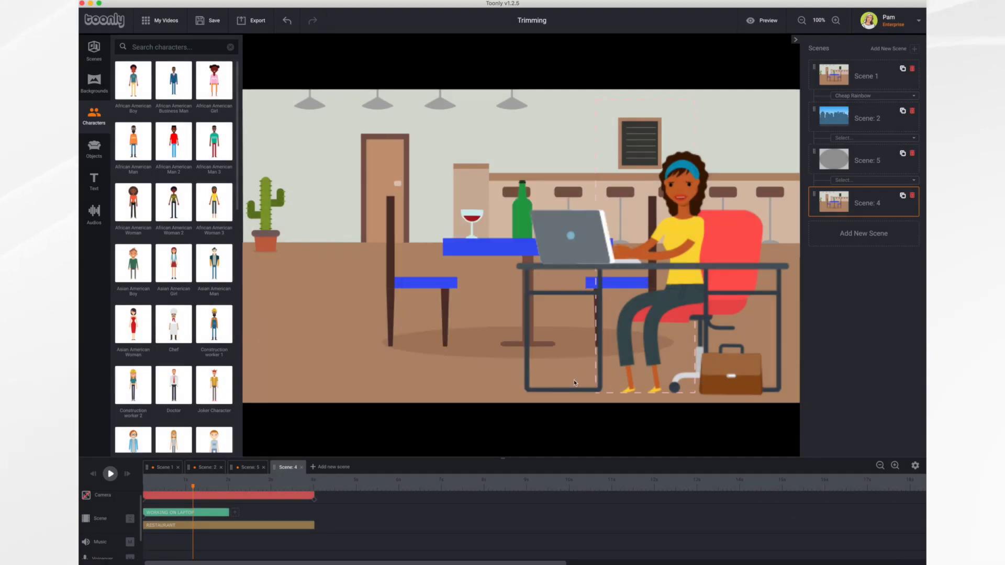
Replay the scene from the start and extend the Working on laptop and Restaurant clips to 5 seconds.
drag(194, 488, 130, 488)
click(110, 474)
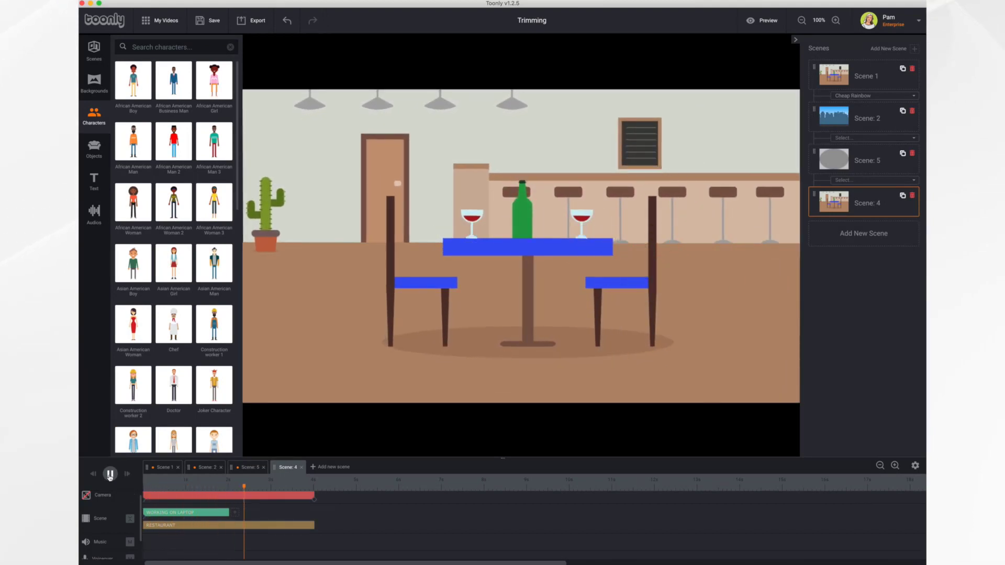
click(110, 474)
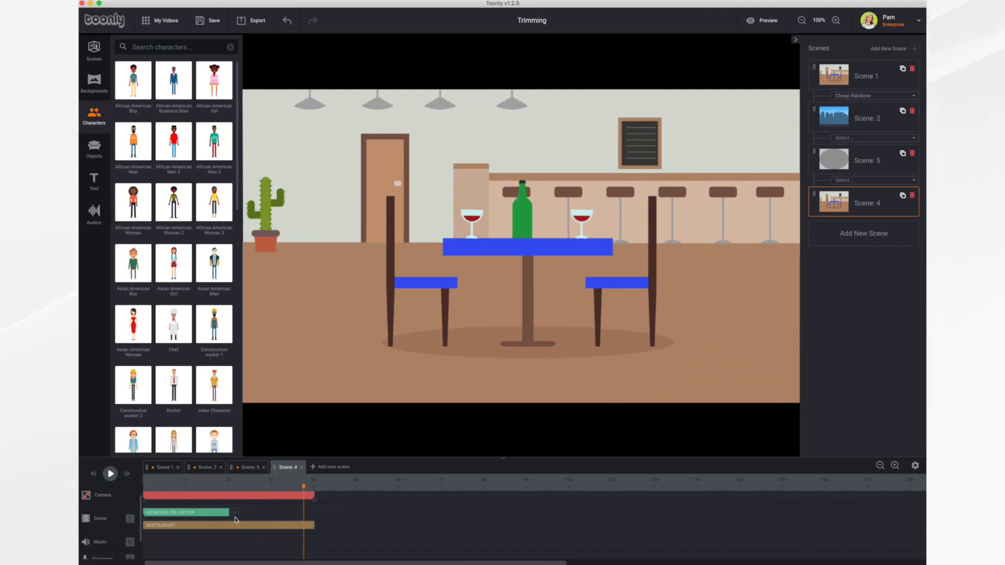
drag(235, 519, 350, 532)
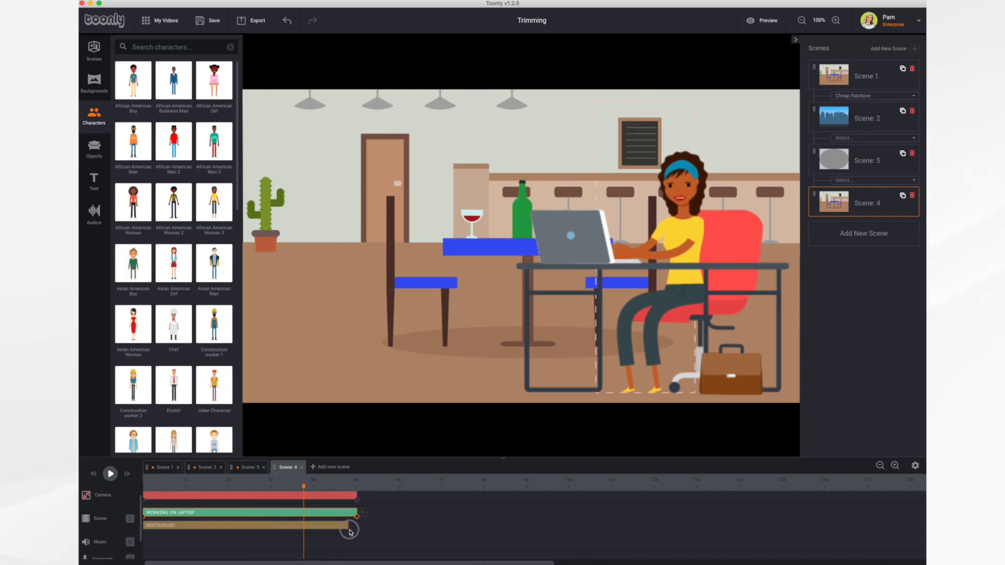
Set both the In Effect and Out Effect of the woman's laptop animation to Instant and save the settings.
click(560, 386)
click(553, 395)
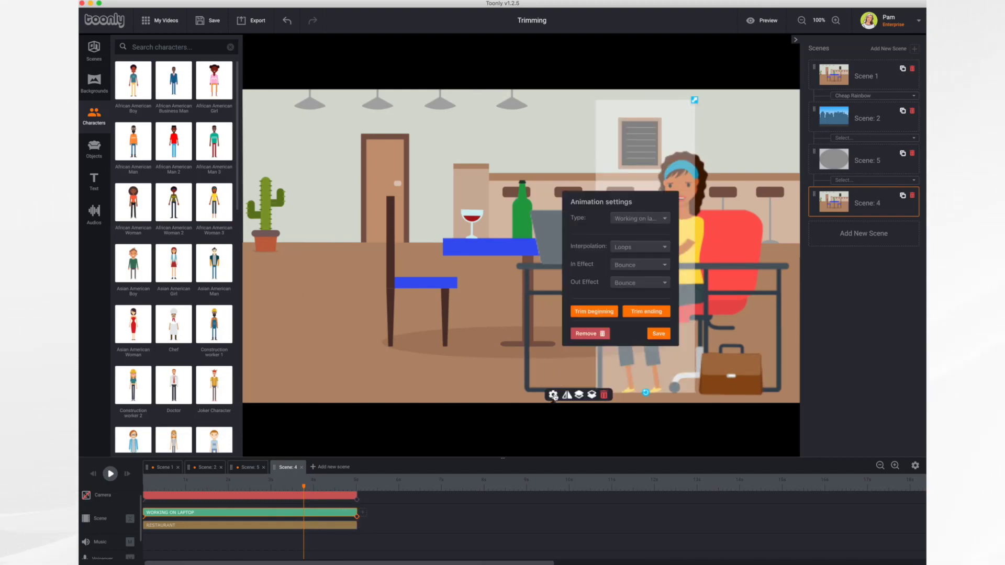
click(657, 268)
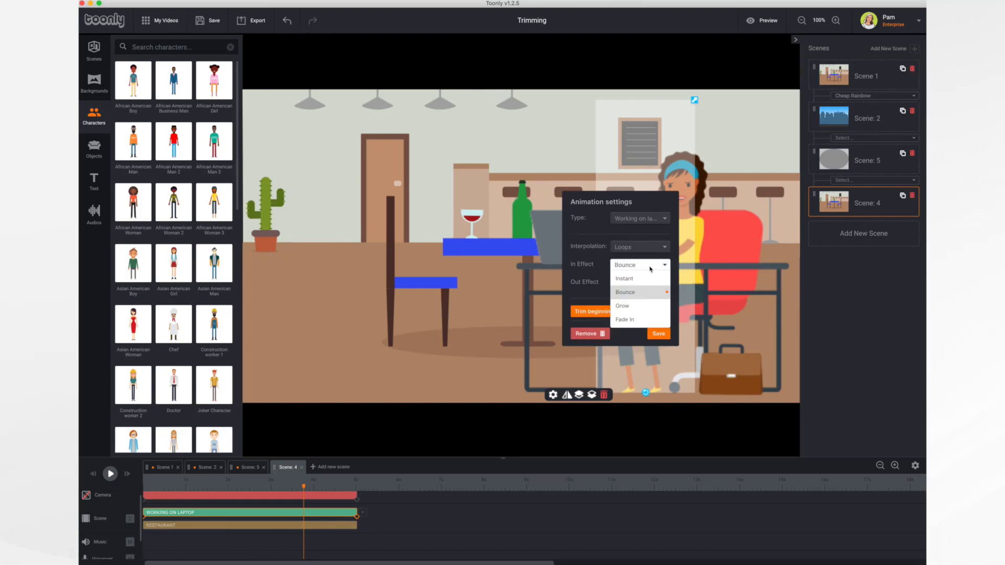
click(633, 281)
click(653, 284)
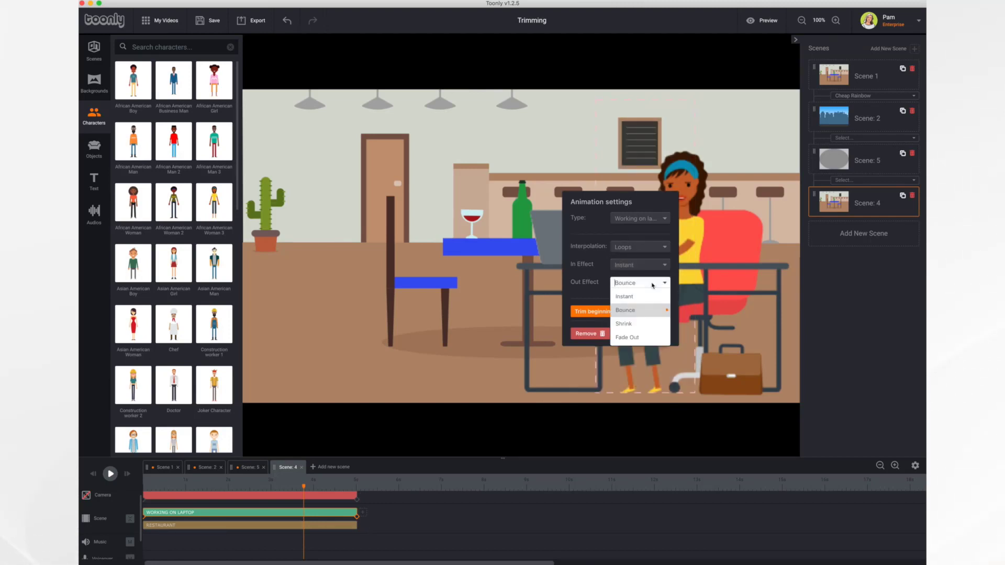
click(636, 300)
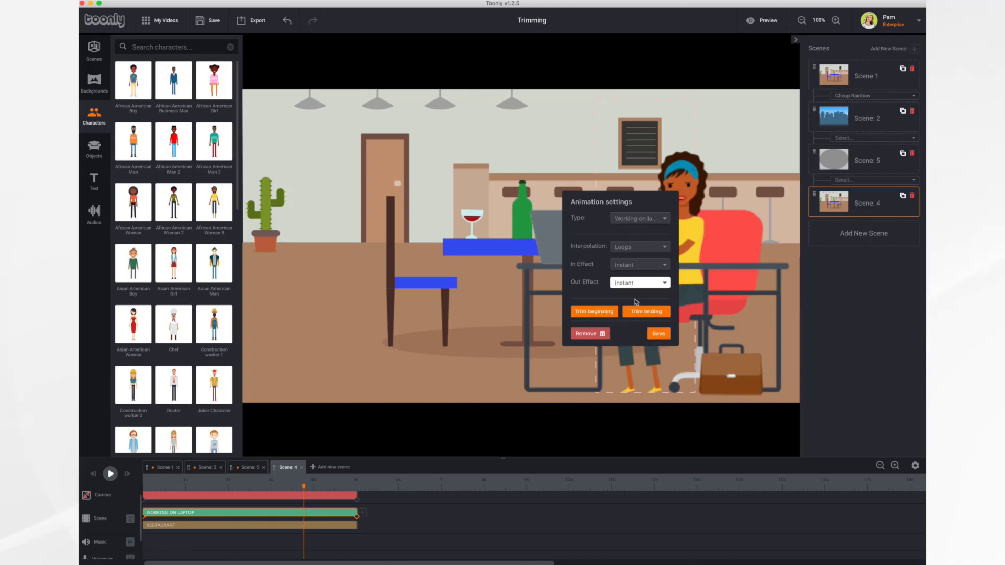
click(659, 334)
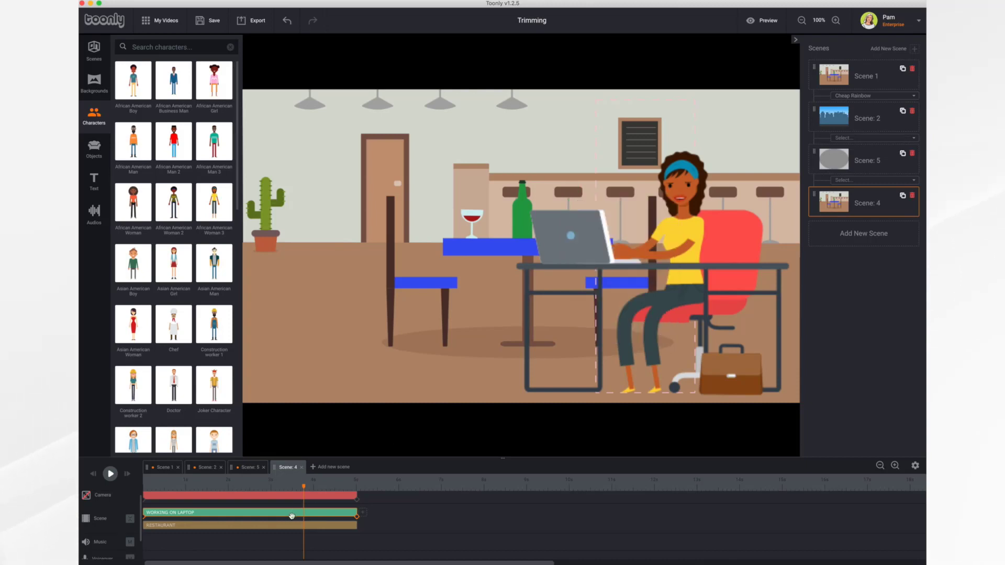
Replay the scene from the start and scrub back from its end to examine how the laptop action finishes.
click(93, 473)
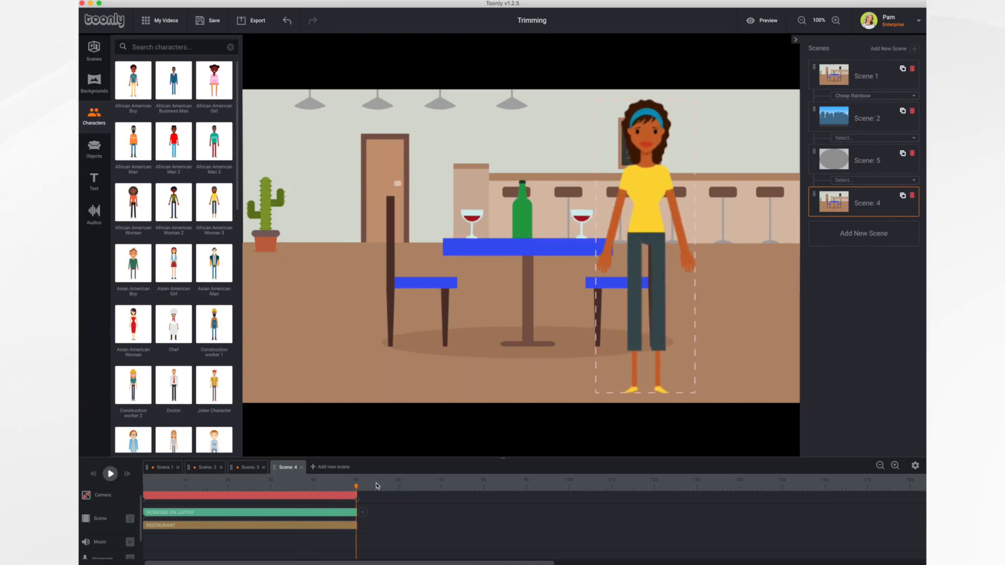
drag(358, 489, 322, 491)
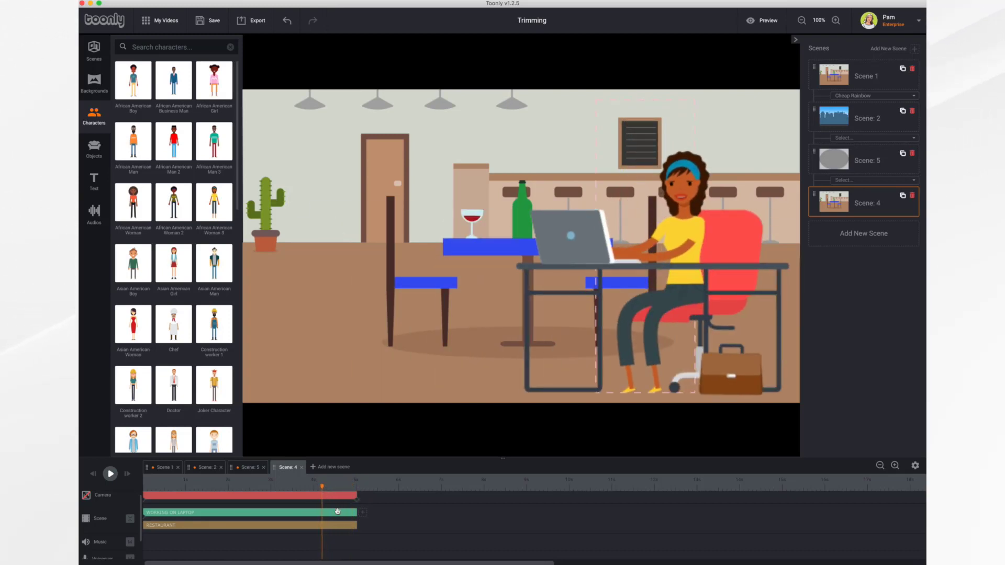
Trim the ending of the woman's laptop action to a frame where she is still seated, and return the playhead to the start.
click(664, 288)
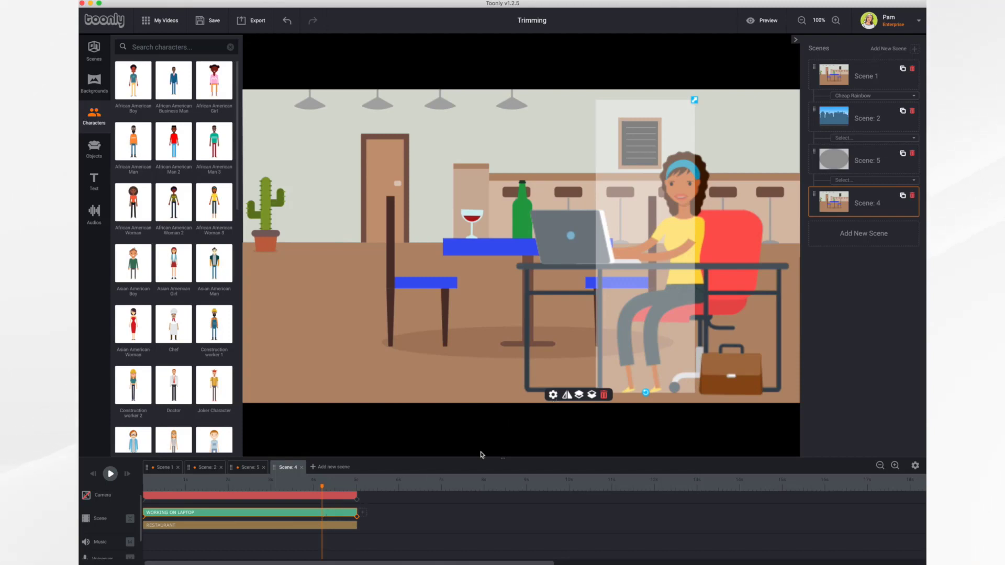
click(552, 396)
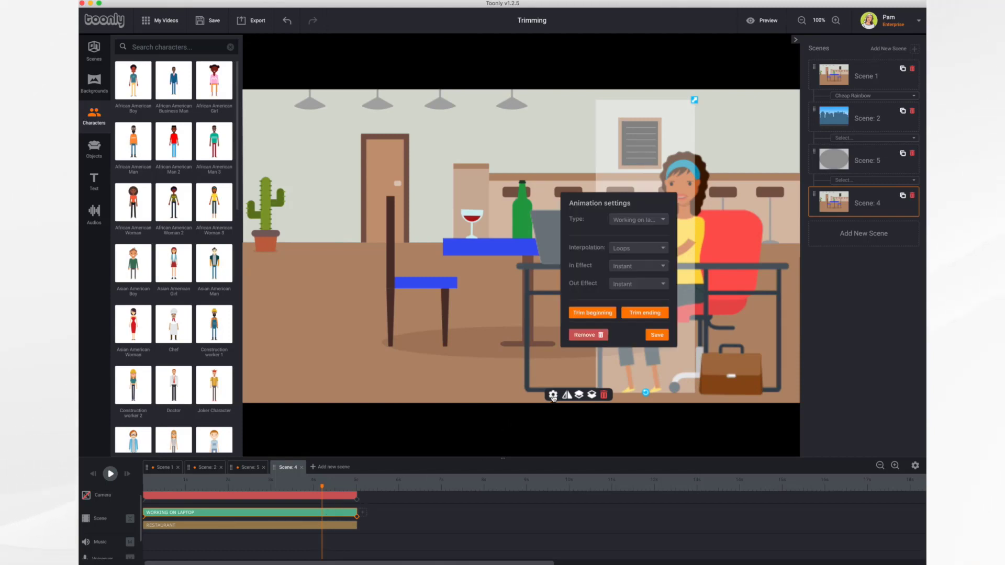
click(654, 314)
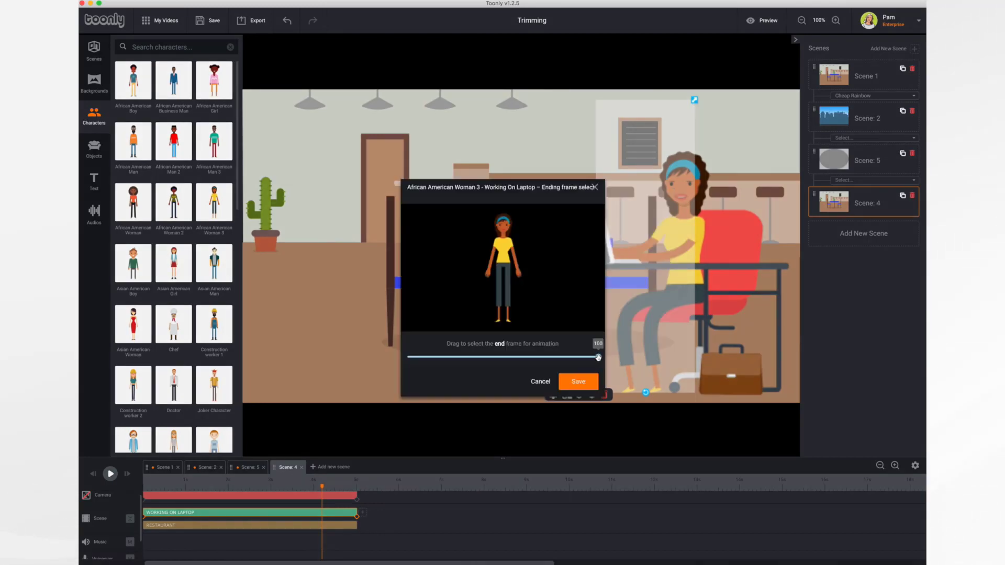
drag(598, 357, 541, 359)
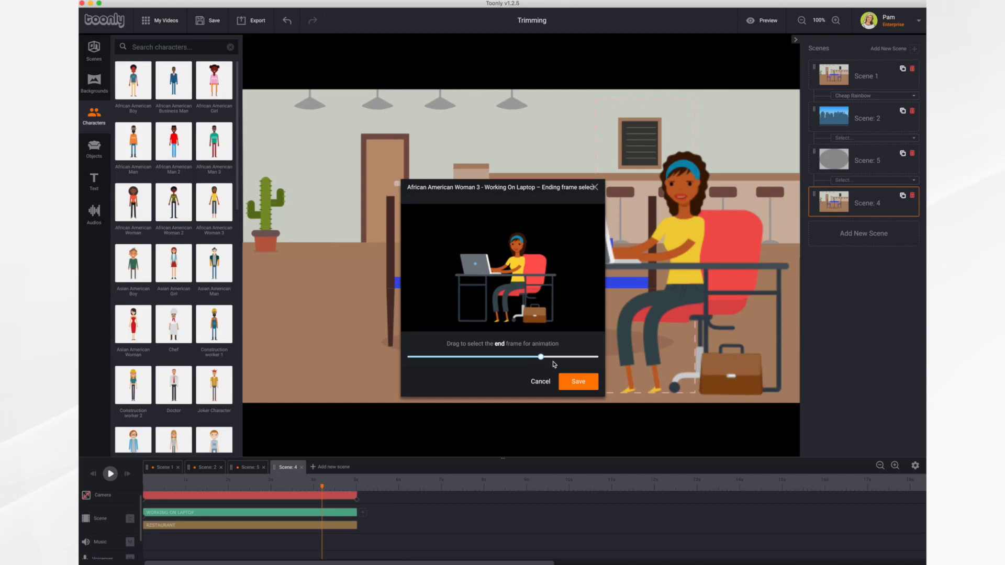
click(578, 382)
click(93, 474)
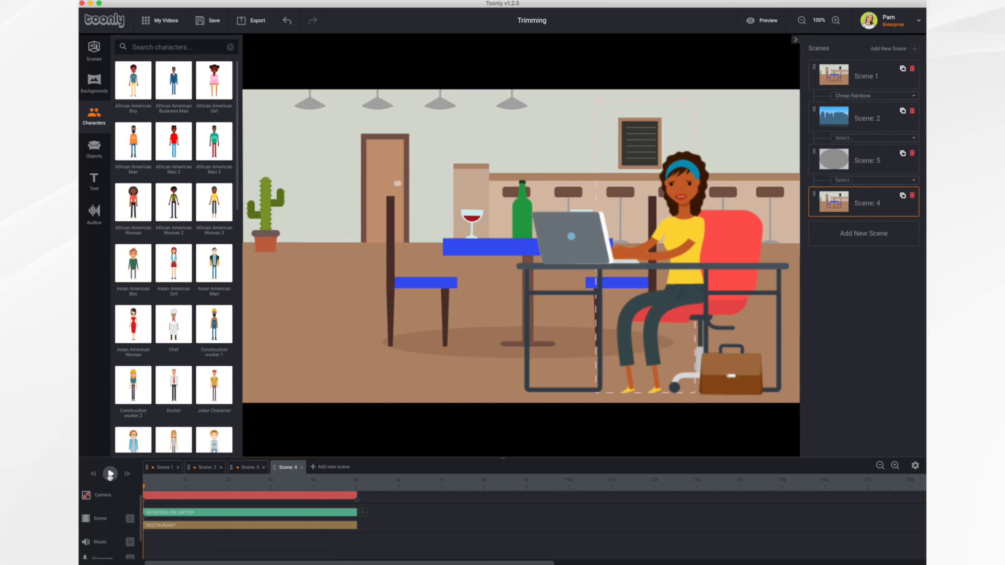
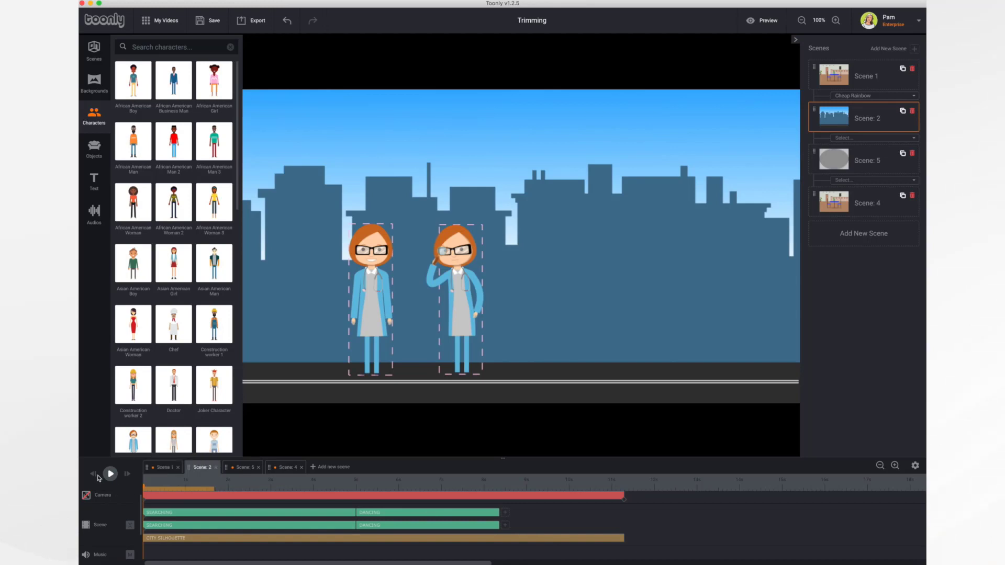
Scrub through the first 5 seconds of Scene 2 to compare the two red-haired women's Searching actions.
mouse_move(141, 490)
mouse_down()
mouse_move(233, 495)
mouse_move(145, 484)
mouse_up()
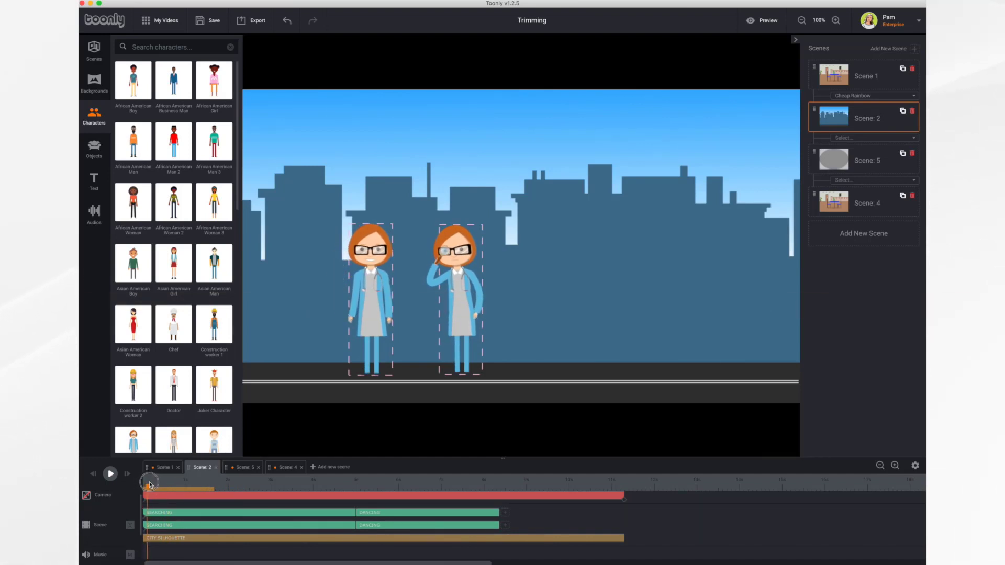
drag(162, 487, 314, 509)
drag(377, 515, 308, 503)
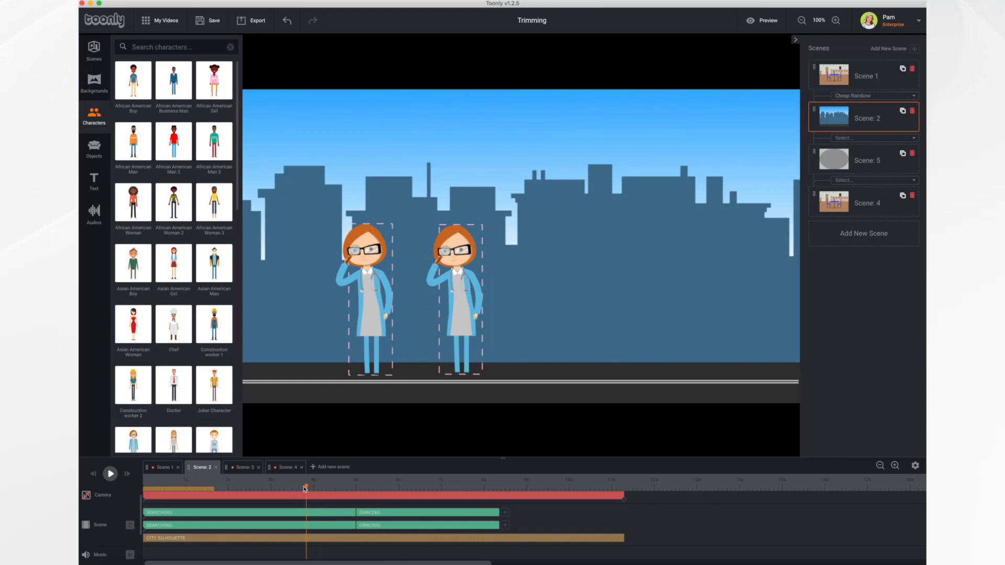
drag(306, 488, 347, 528)
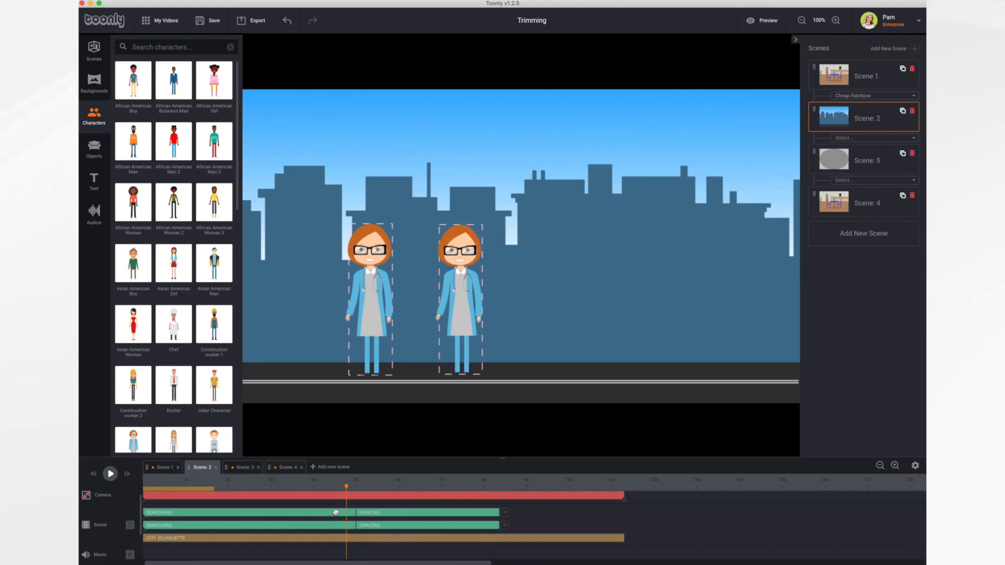
Inspect the animation settings and available trim options of the second red-haired woman's Searching and Dancing actions, saving each without changes.
click(335, 513)
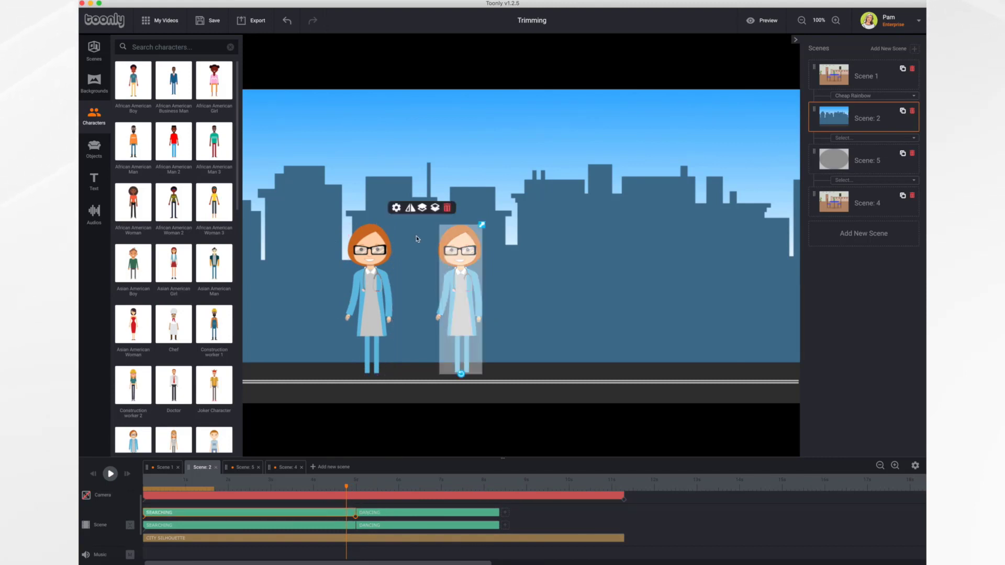
click(396, 208)
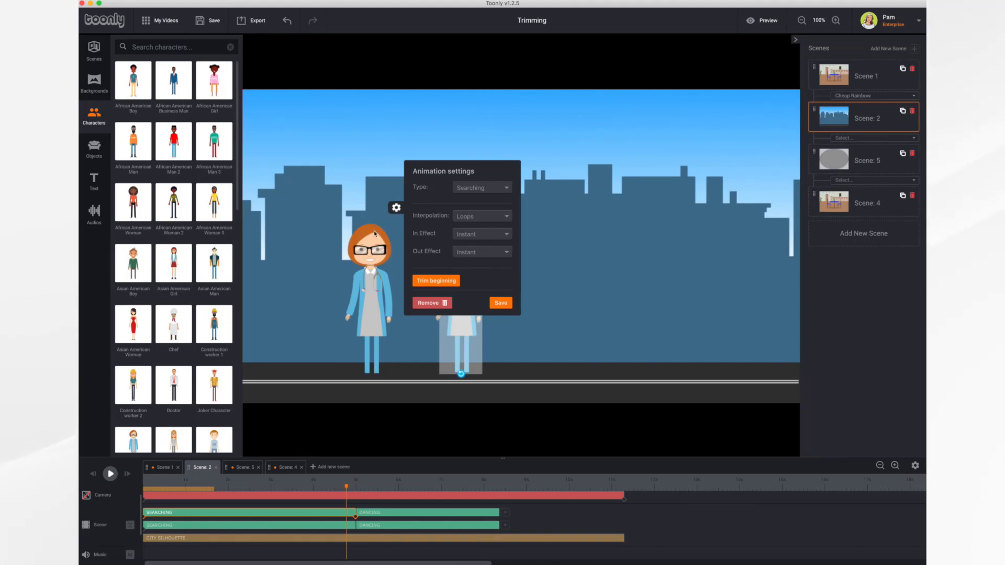
click(500, 303)
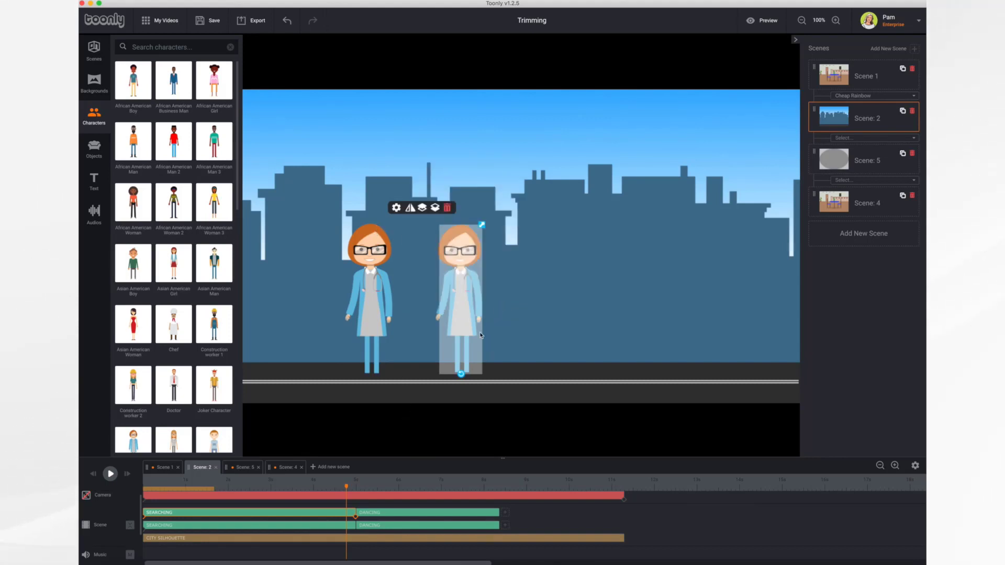
click(402, 515)
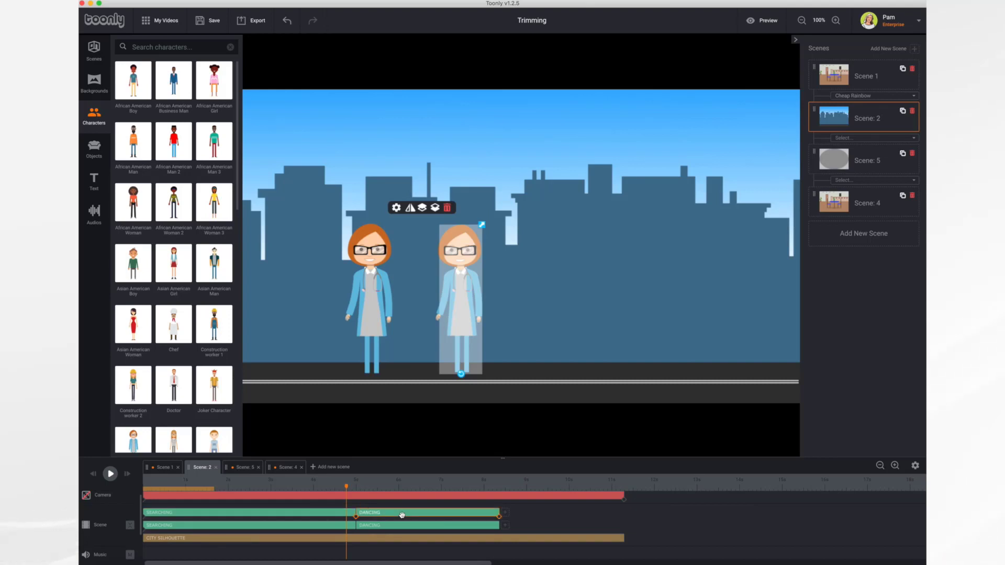
click(396, 208)
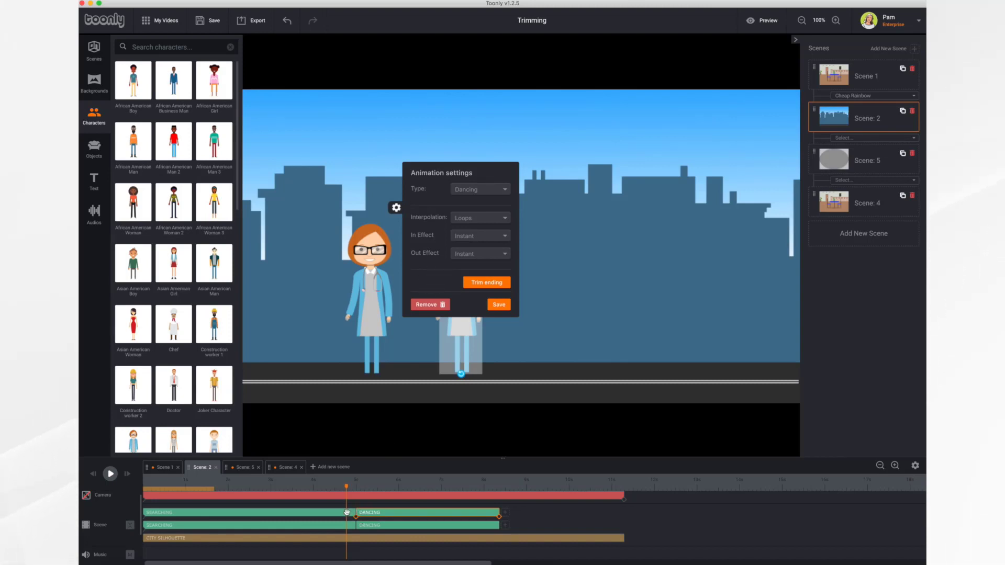
click(500, 306)
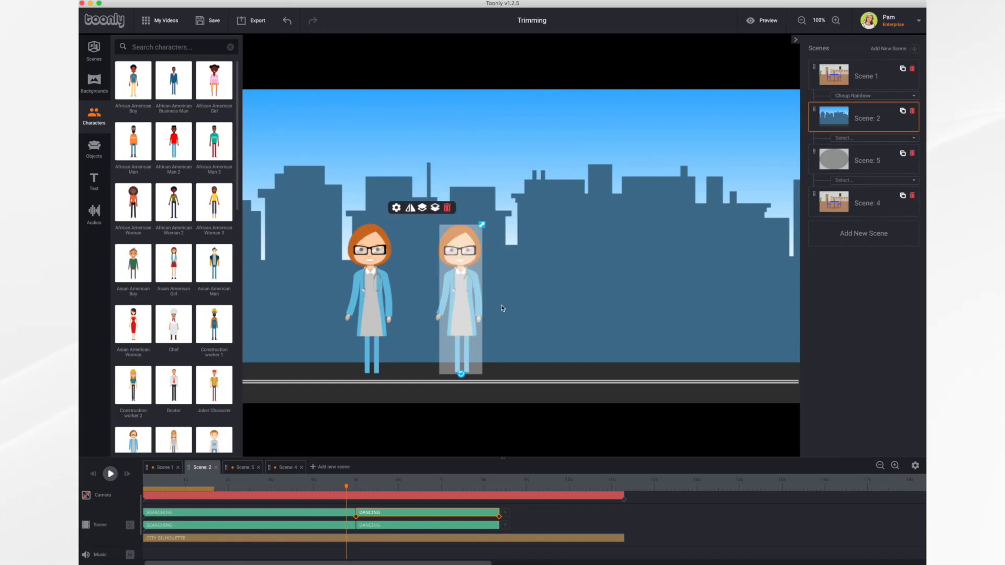
Preview Scene 5 to where the superhero family is standing, and inspect the animation settings of the boy's first Idle action.
click(243, 468)
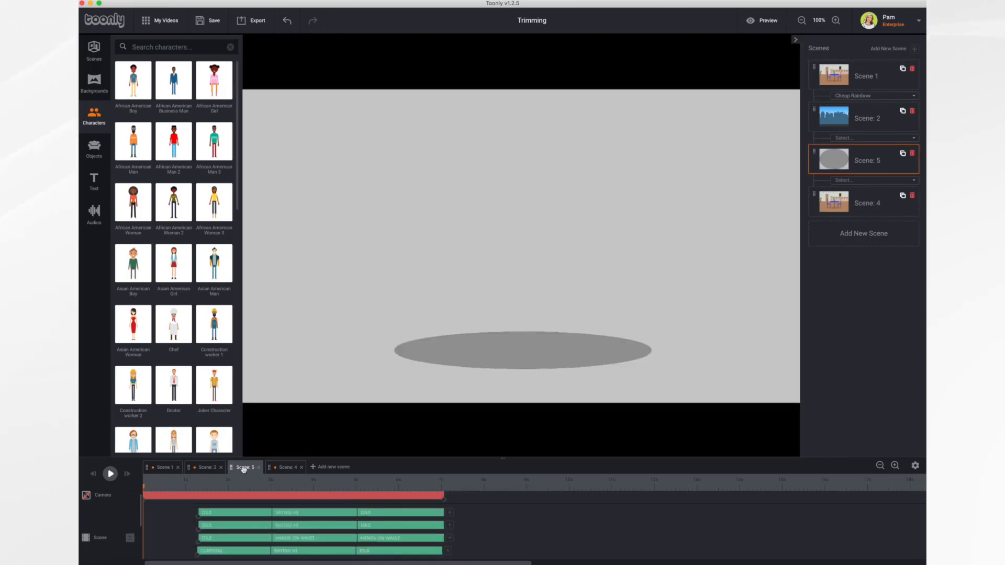
click(109, 479)
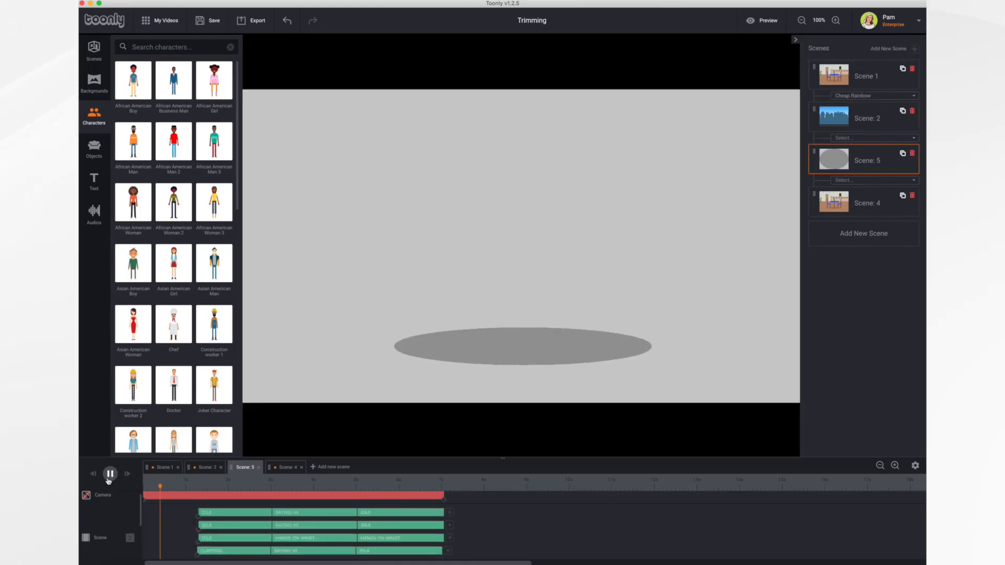
click(246, 503)
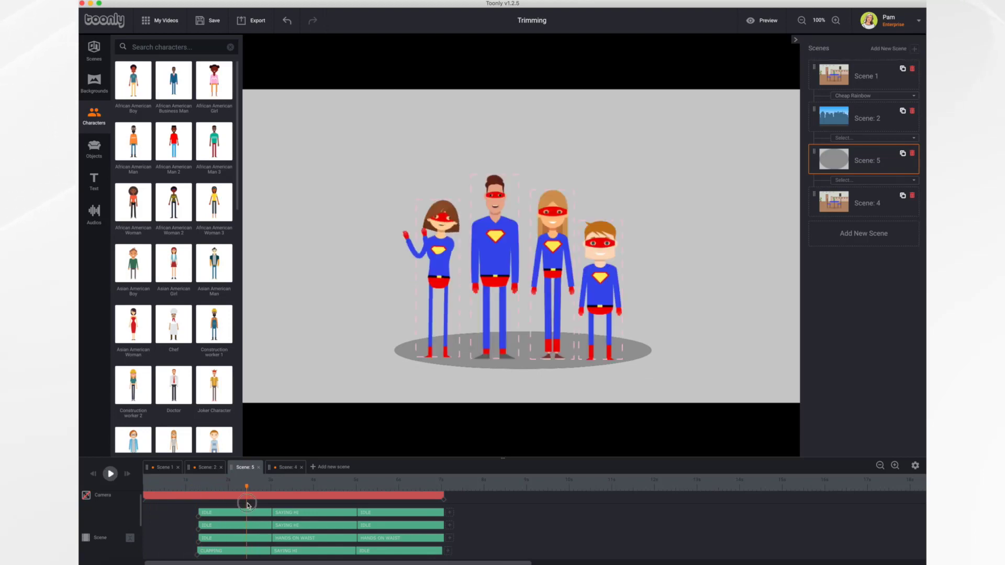
click(237, 514)
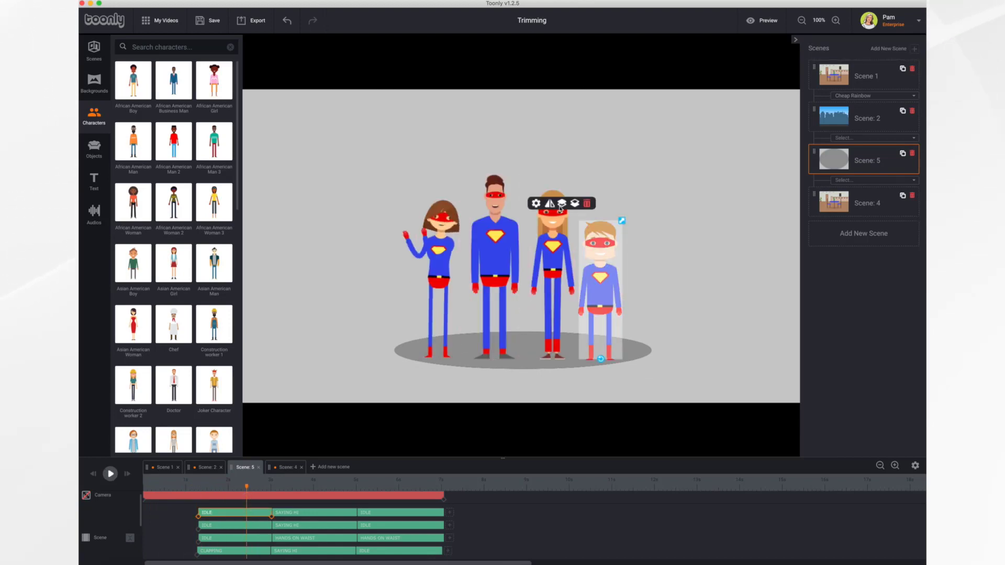
click(535, 203)
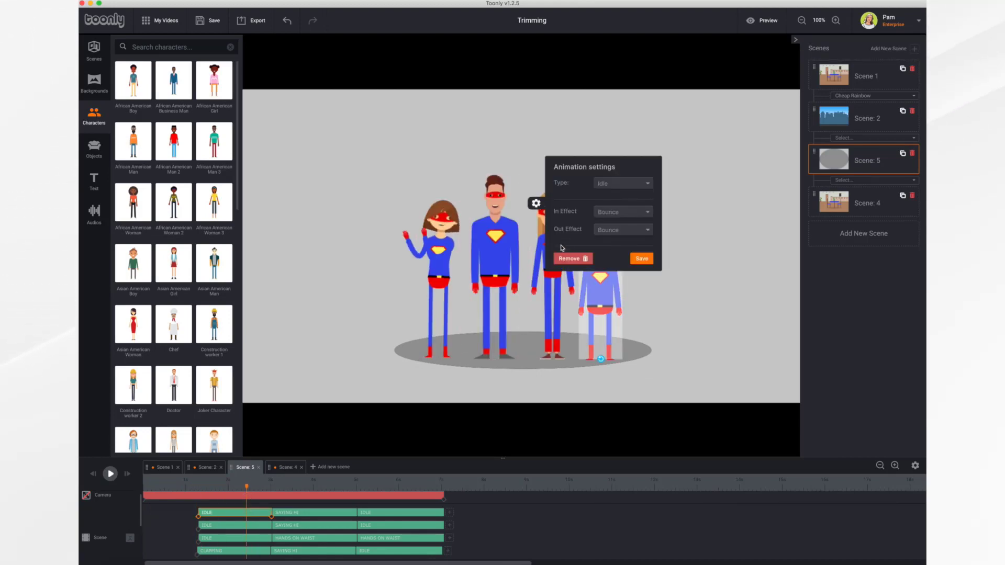